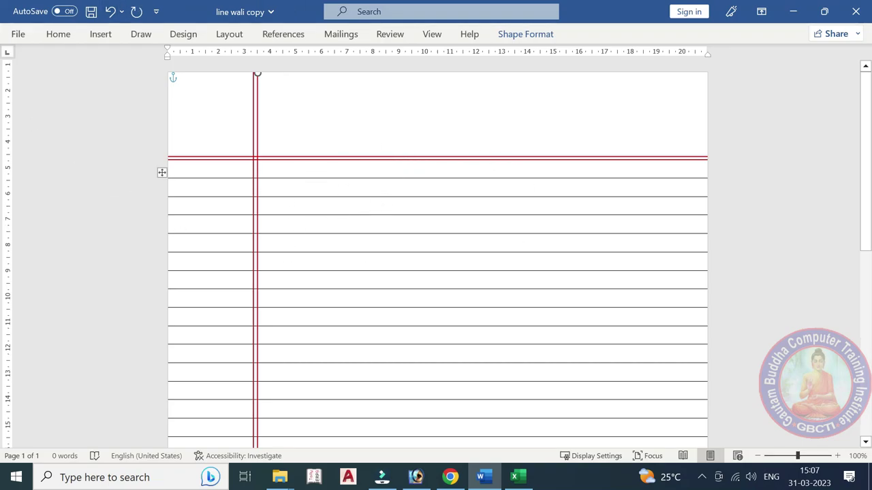
- Create a new blank document, Document2, and expand the Home ribbon
{"action": "scroll", "coordinate": [377, 222], "scroll_direction": "down", "scroll_amount": 10}
{"action": "scroll", "coordinate": [377, 224], "scroll_direction": "up", "scroll_amount": 8}
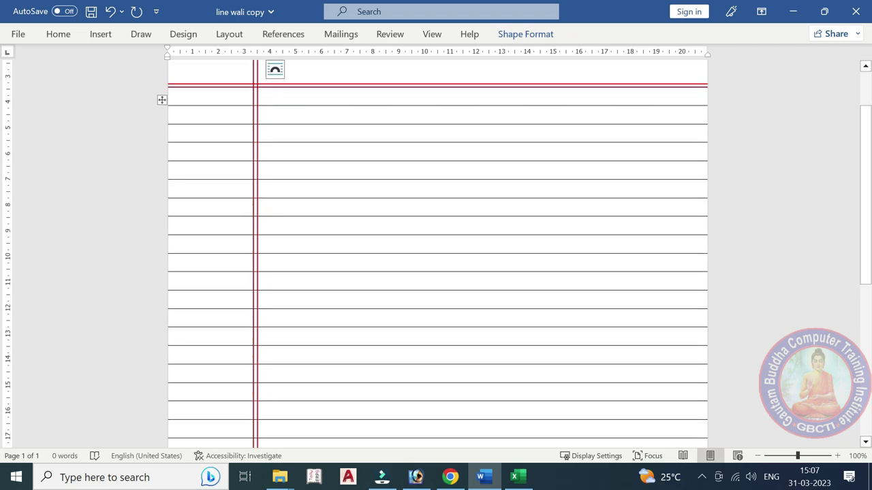
{"action": "scroll", "coordinate": [377, 224], "scroll_direction": "up", "scroll_amount": 1}
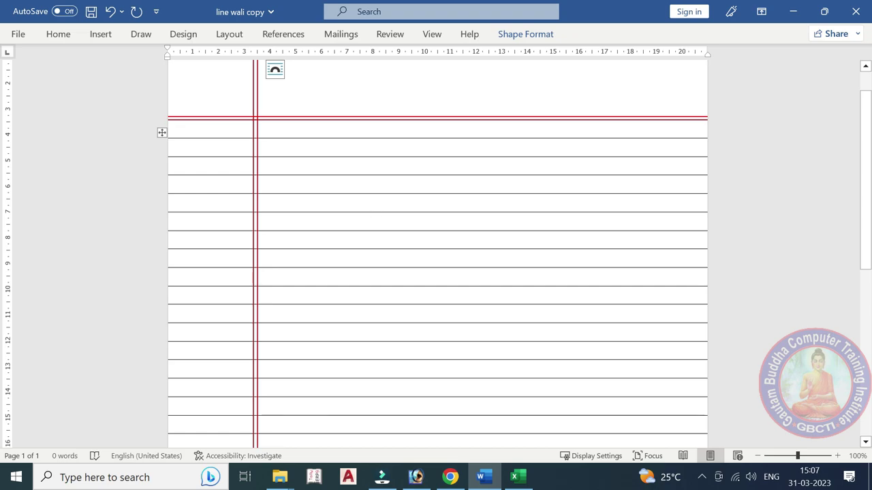
{"action": "left_click", "coordinate": [21, 37]}
{"action": "left_click", "coordinate": [14, 100]}
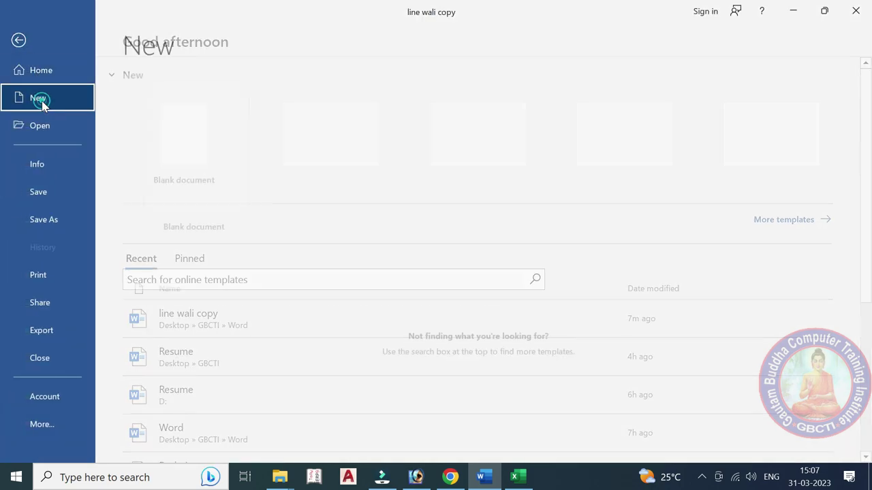
{"action": "left_click", "coordinate": [225, 161]}
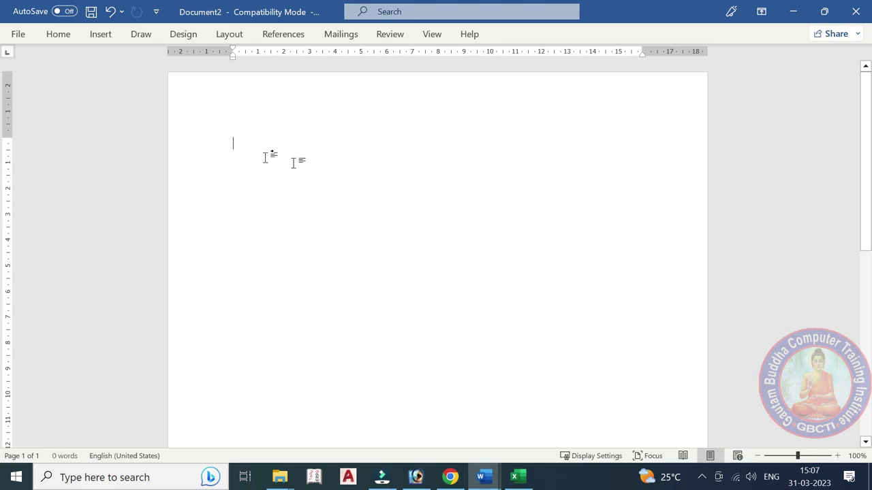
{"action": "left_click", "coordinate": [61, 36]}
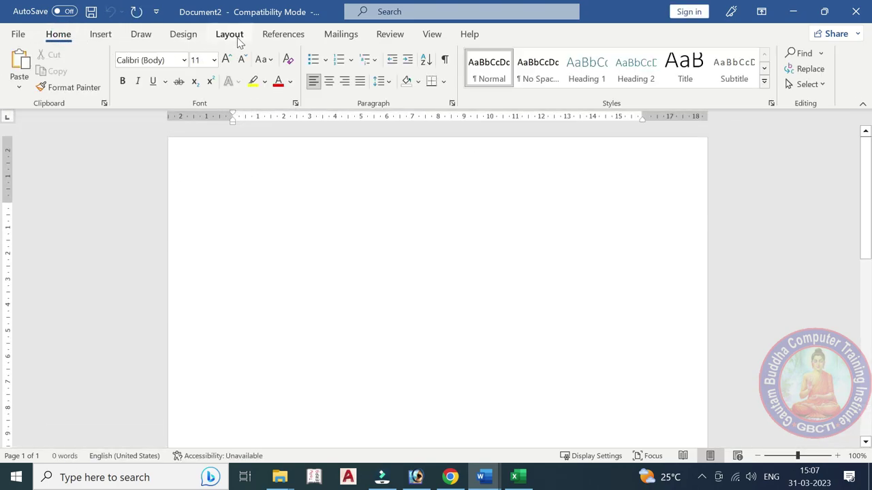
- Set the Top, Left, Bottom and Right margins to 0 through Custom Margins
{"action": "left_click", "coordinate": [232, 35]}
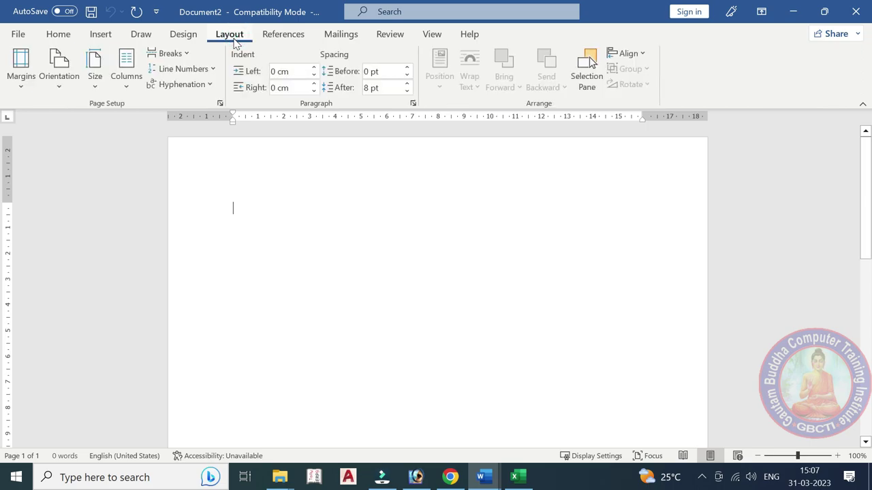
{"action": "left_click", "coordinate": [19, 91]}
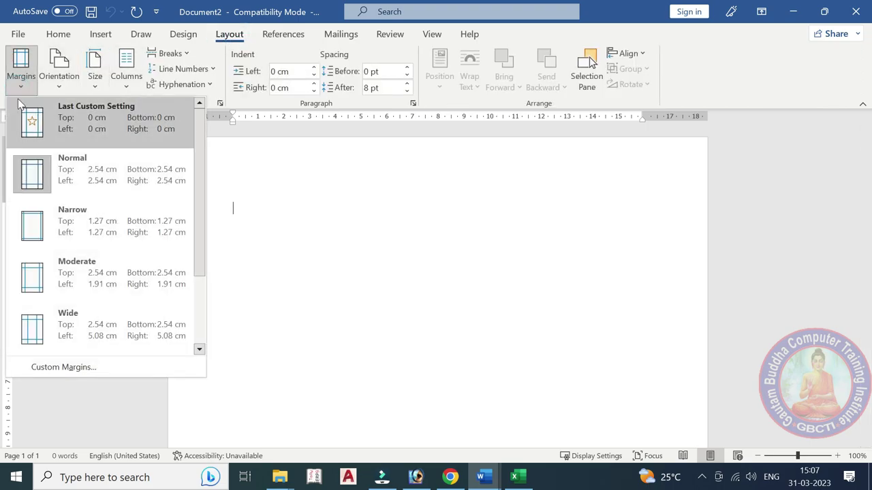
{"action": "left_click", "coordinate": [81, 372]}
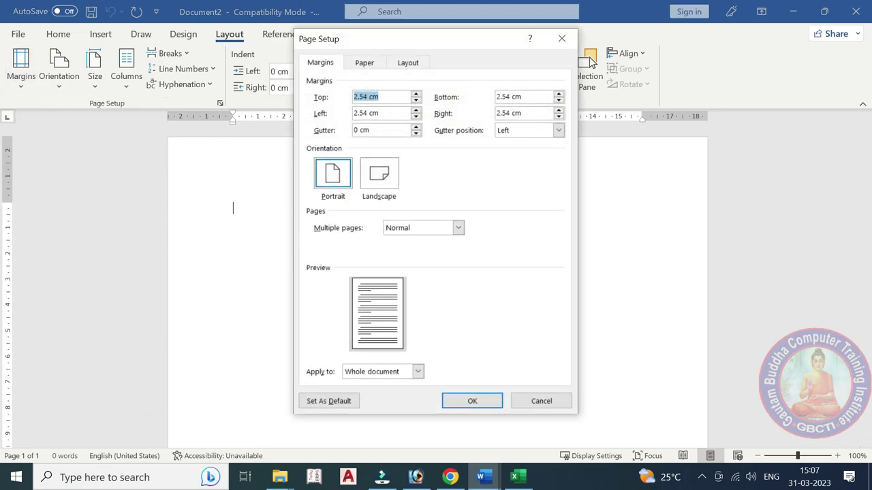
{"action": "type", "text": "0"}
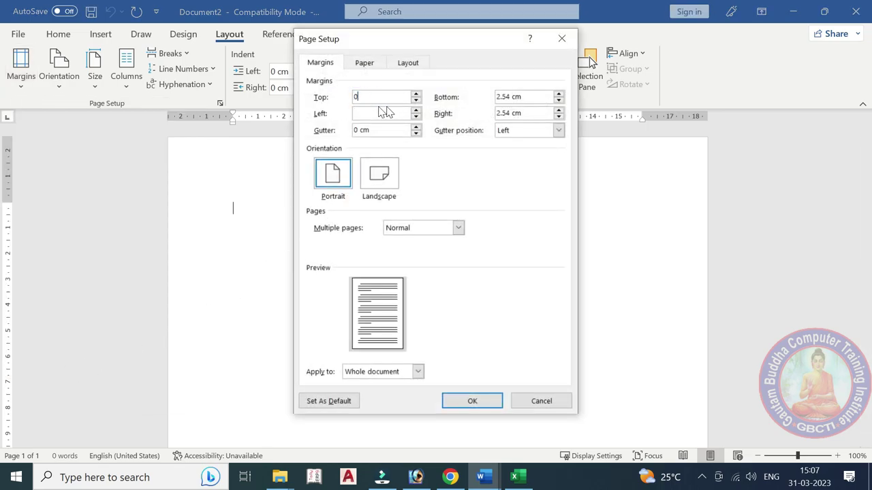
{"action": "key", "text": "Tab"}
{"action": "type", "text": "0"}
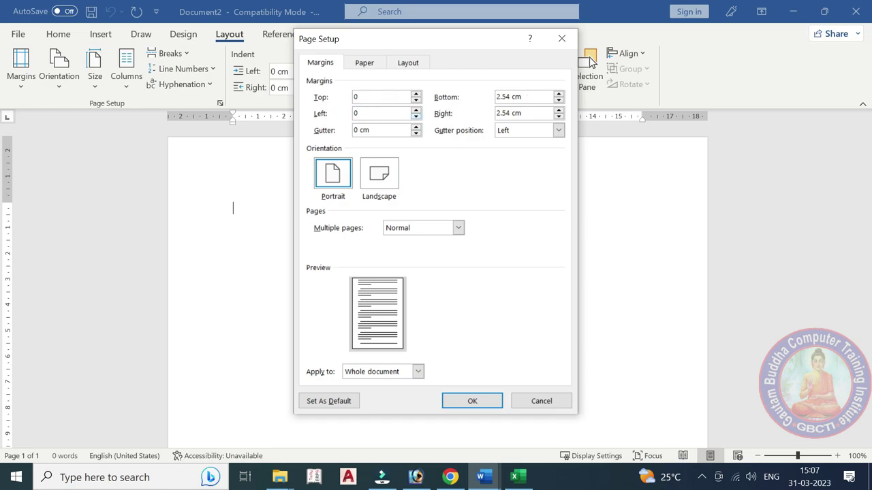
{"action": "key", "text": "Tab"}
{"action": "type", "text": "0"}
{"action": "key", "text": "Tab"}
{"action": "type", "text": "0"}
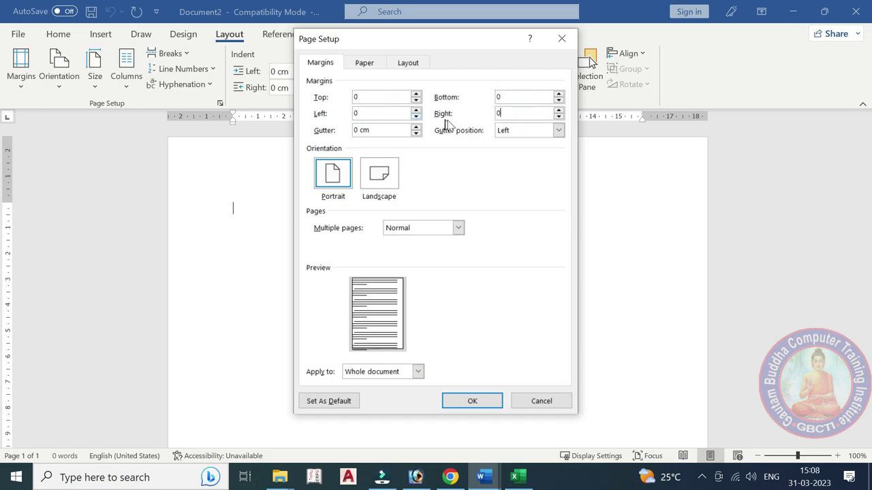
{"action": "left_click", "coordinate": [476, 403]}
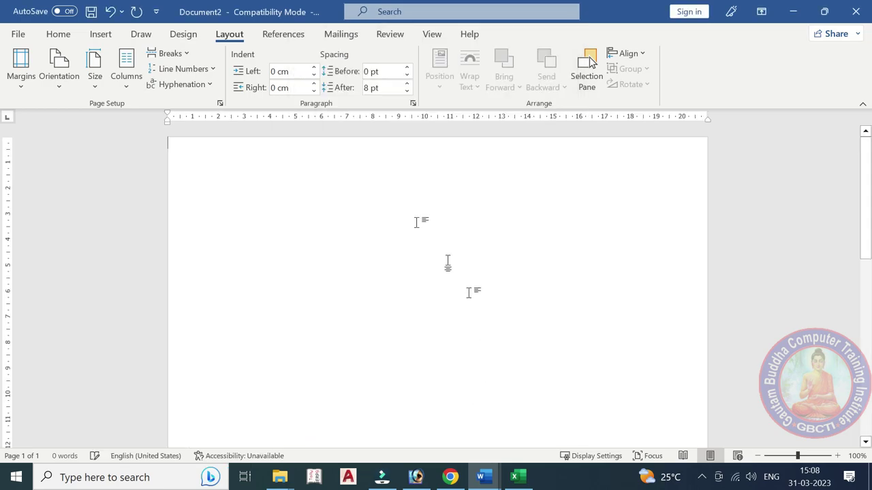
- Insert a table with 1 column and 30 rows from the Insert Table dialog
{"action": "left_click", "coordinate": [102, 35]}
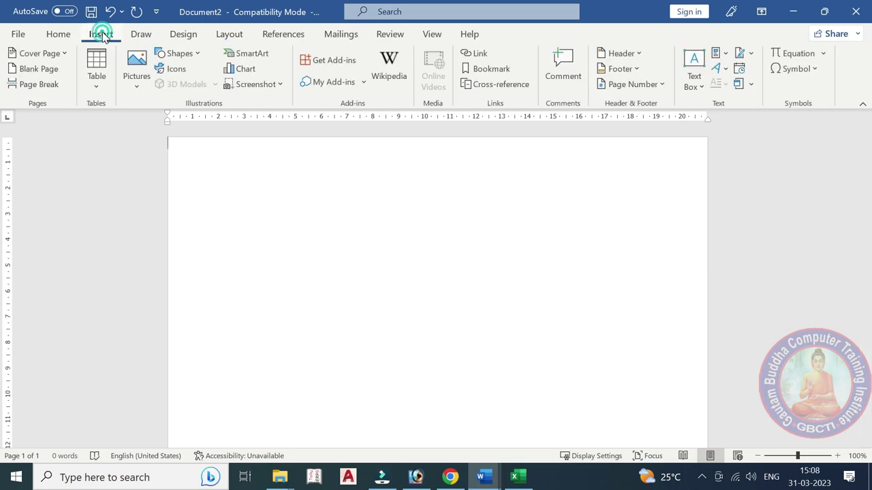
{"action": "left_click", "coordinate": [101, 87]}
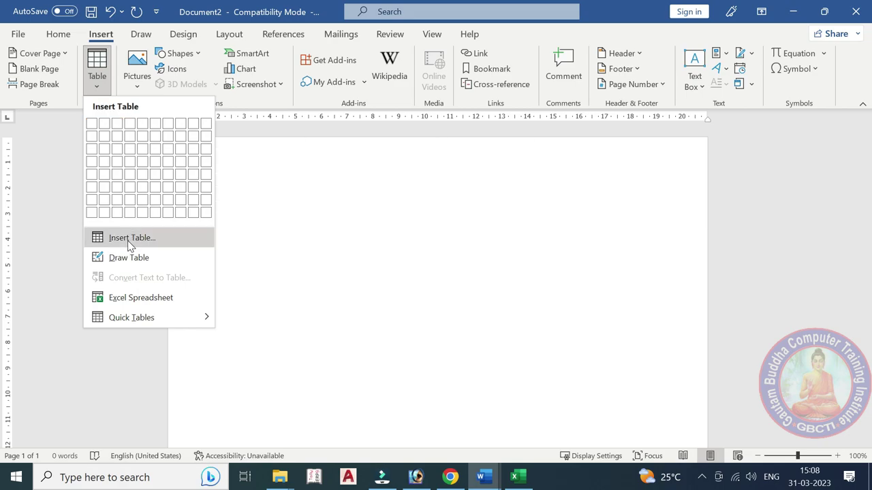
{"action": "left_click", "coordinate": [130, 239]}
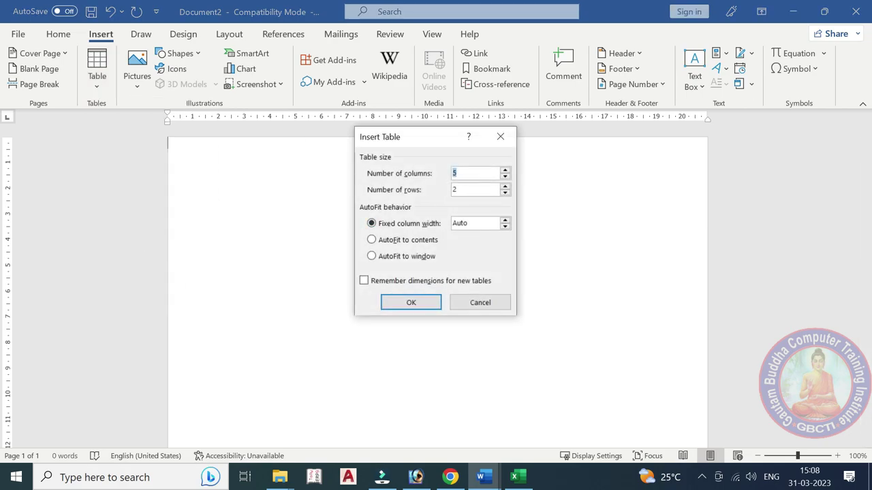
{"action": "double_click", "coordinate": [473, 189]}
{"action": "double_click", "coordinate": [467, 173]}
{"action": "type", "text": "1"}
{"action": "left_click", "coordinate": [411, 304]}
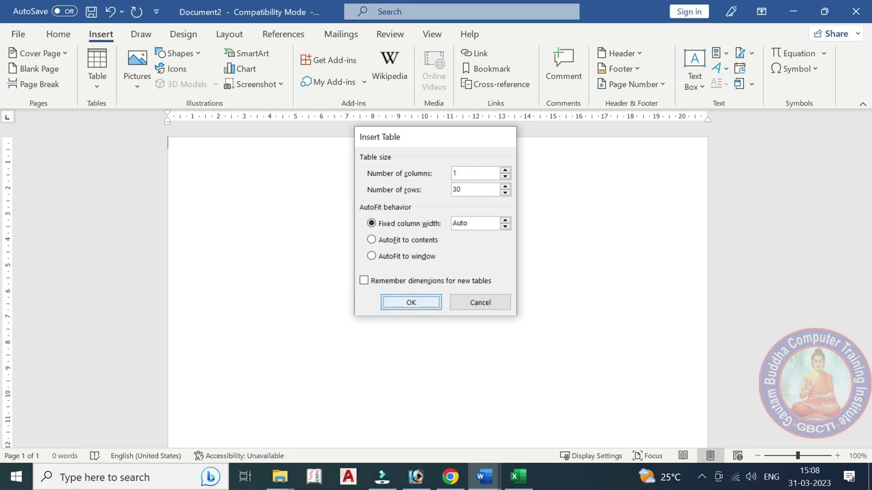
- Move the 30-row ruled table lower down the page to leave blank space above it
{"action": "scroll", "coordinate": [436, 286], "scroll_direction": "down", "scroll_amount": 10}
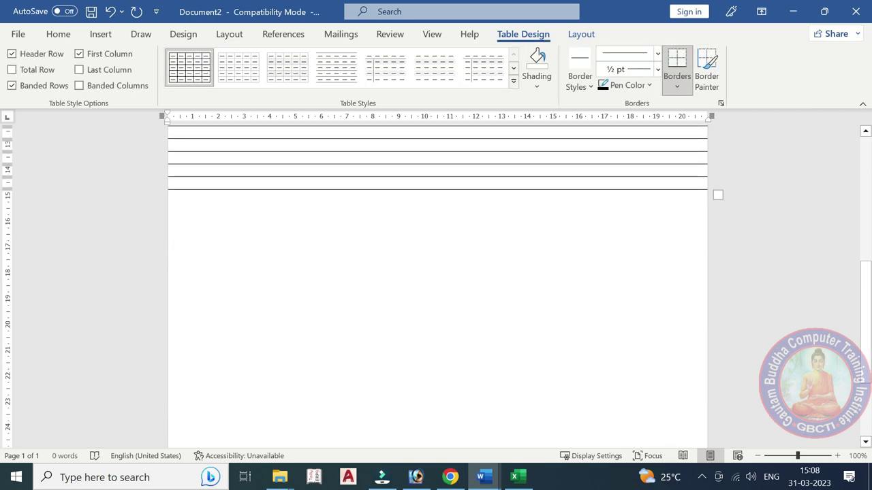
{"action": "scroll", "coordinate": [436, 286], "scroll_direction": "up", "scroll_amount": 3}
{"action": "scroll", "coordinate": [436, 286], "scroll_direction": "up", "scroll_amount": 4}
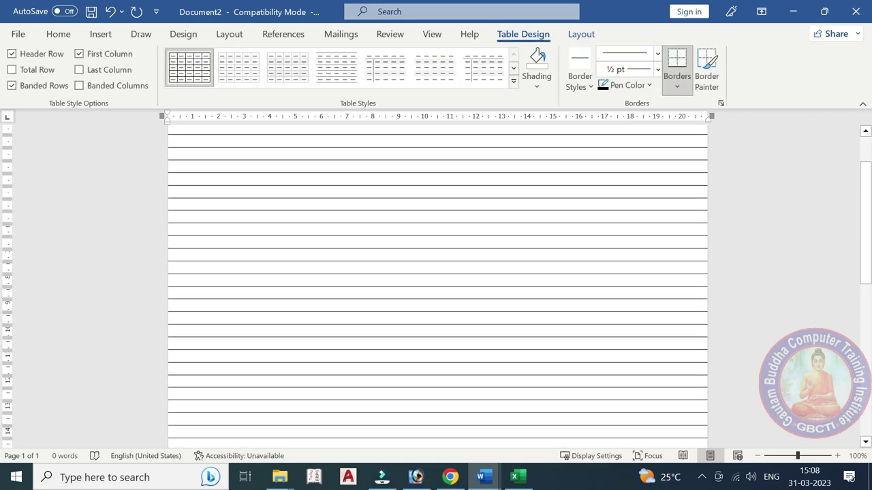
{"action": "scroll", "coordinate": [436, 286], "scroll_direction": "up", "scroll_amount": 3}
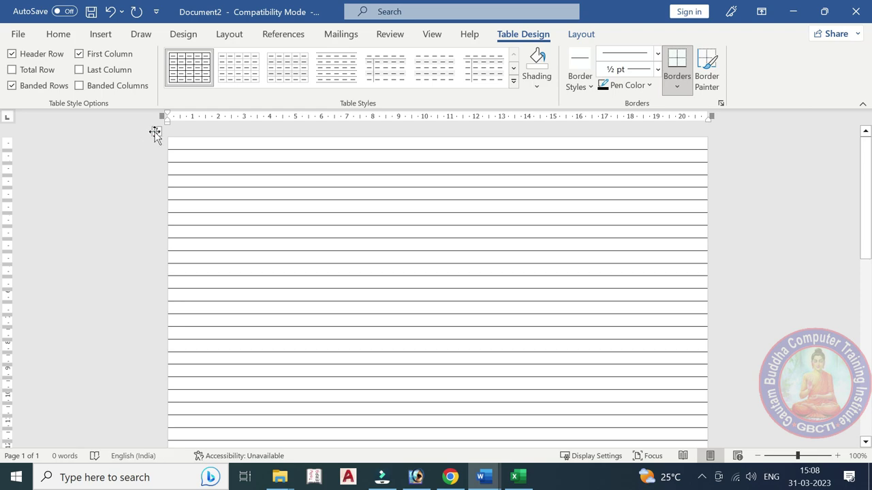
{"action": "left_click_drag", "start_coordinate": [155, 134], "coordinate": [156, 212]}
{"action": "scroll", "coordinate": [156, 181], "scroll_direction": "down", "scroll_amount": 10}
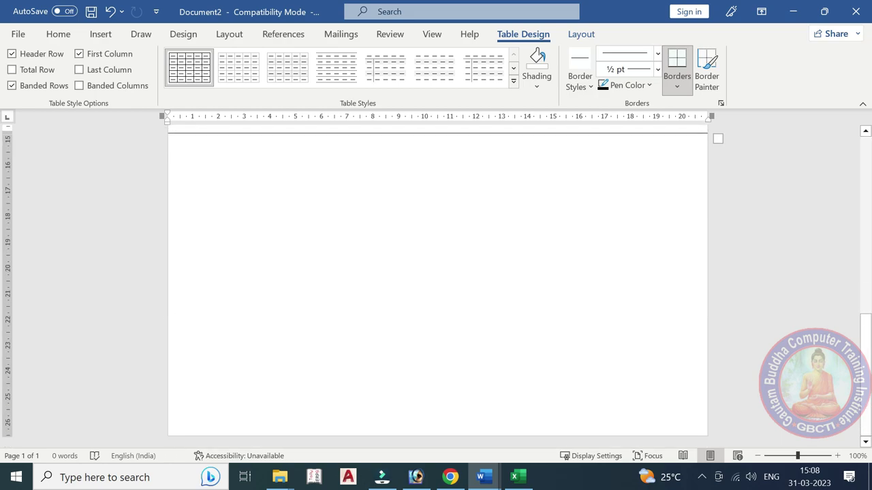
{"action": "scroll", "coordinate": [438, 286], "scroll_direction": "up", "scroll_amount": 4}
{"action": "scroll", "coordinate": [438, 286], "scroll_direction": "up", "scroll_amount": 3}
{"action": "scroll", "coordinate": [438, 286], "scroll_direction": "down", "scroll_amount": 3}
{"action": "scroll", "coordinate": [438, 287], "scroll_direction": "down", "scroll_amount": 6}
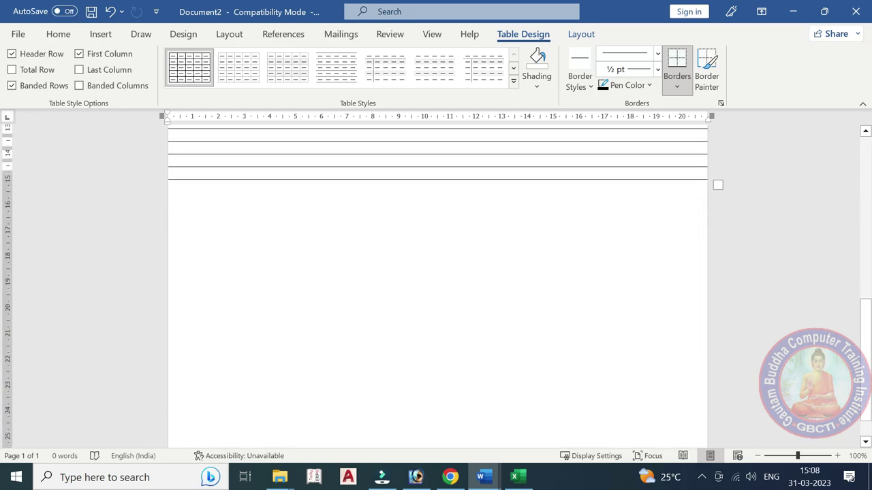
{"action": "scroll", "coordinate": [206, 226], "scroll_direction": "up", "scroll_amount": 3}
{"action": "scroll", "coordinate": [205, 225], "scroll_direction": "up", "scroll_amount": 5}
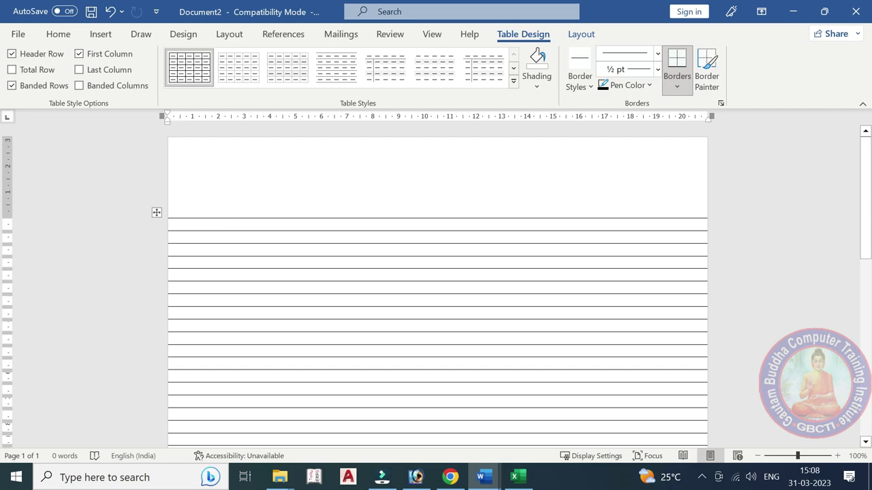
- Raise the table's row height step by step to 0.8 cm, then deselect the table
{"action": "left_click", "coordinate": [157, 214]}
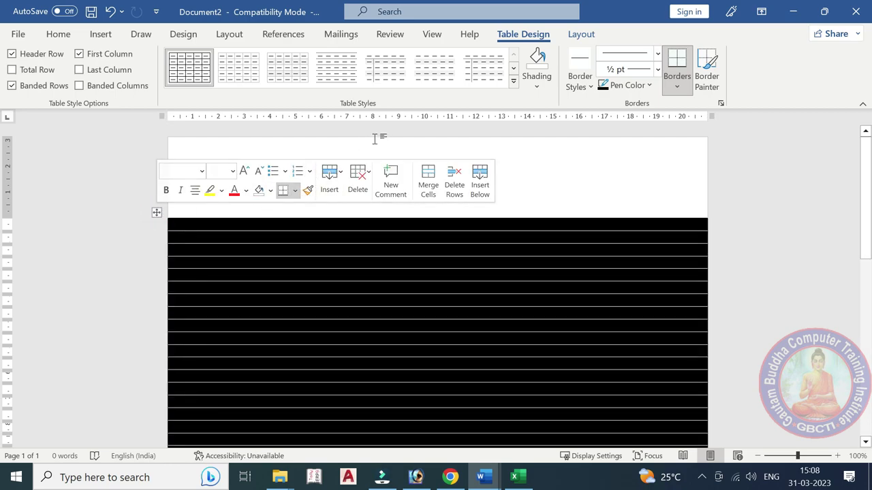
{"action": "left_click", "coordinate": [581, 35]}
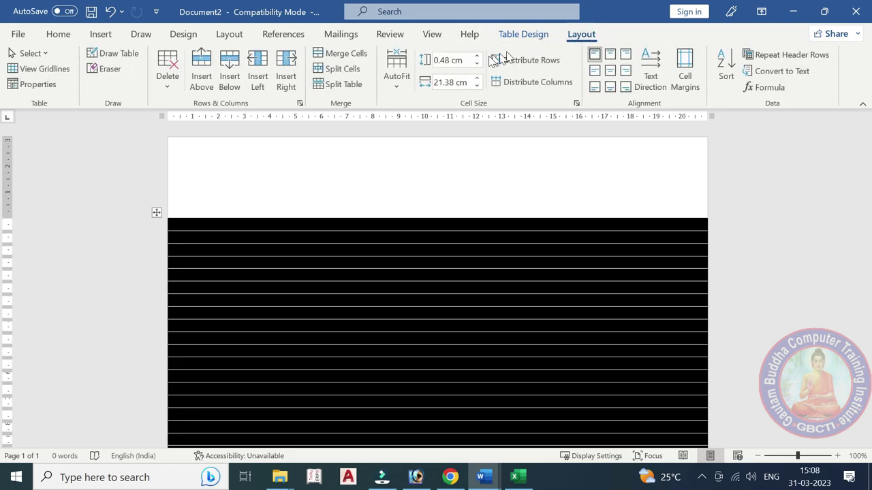
{"action": "left_click", "coordinate": [477, 57]}
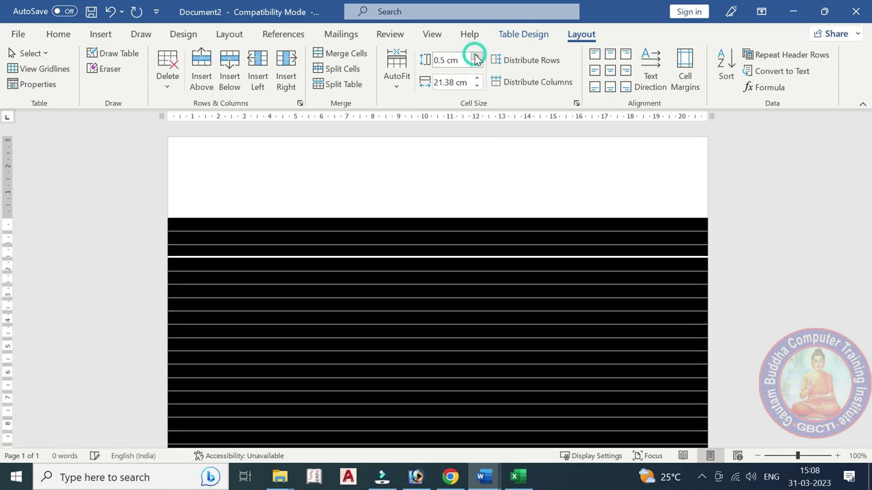
{"action": "left_click", "coordinate": [477, 57]}
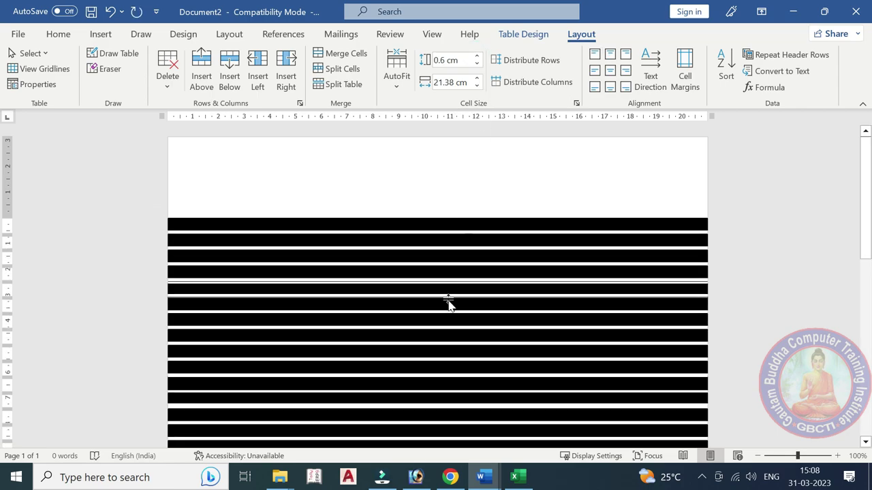
{"action": "scroll", "coordinate": [447, 302], "scroll_direction": "down", "scroll_amount": 5}
{"action": "scroll", "coordinate": [453, 311], "scroll_direction": "down", "scroll_amount": 5}
{"action": "scroll", "coordinate": [456, 310], "scroll_direction": "down", "scroll_amount": 3}
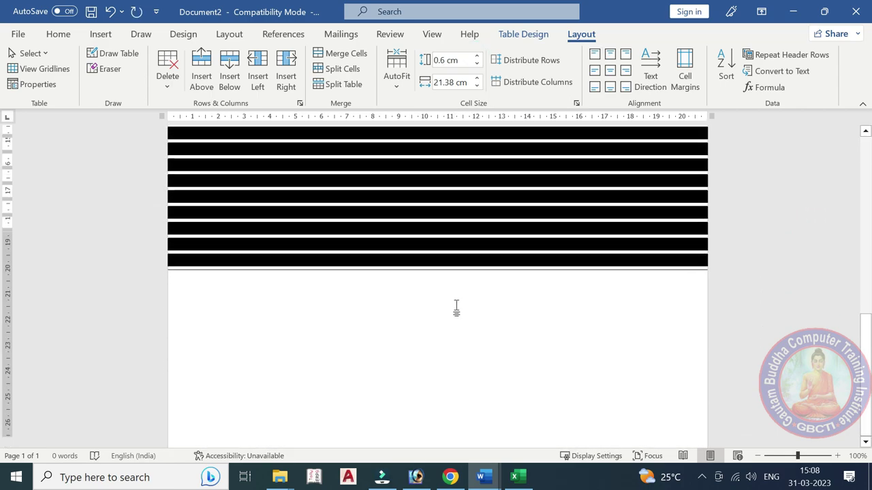
{"action": "left_click", "coordinate": [477, 58]}
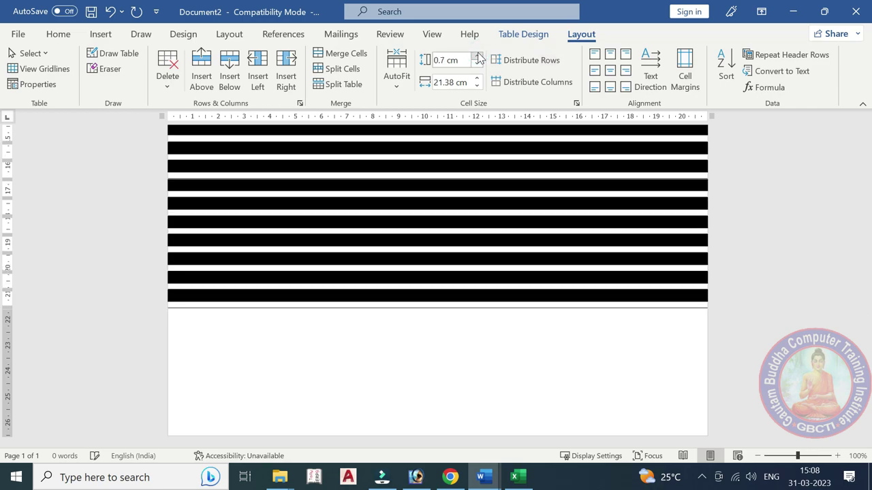
{"action": "left_click", "coordinate": [477, 57]}
{"action": "scroll", "coordinate": [426, 302], "scroll_direction": "up", "scroll_amount": 10}
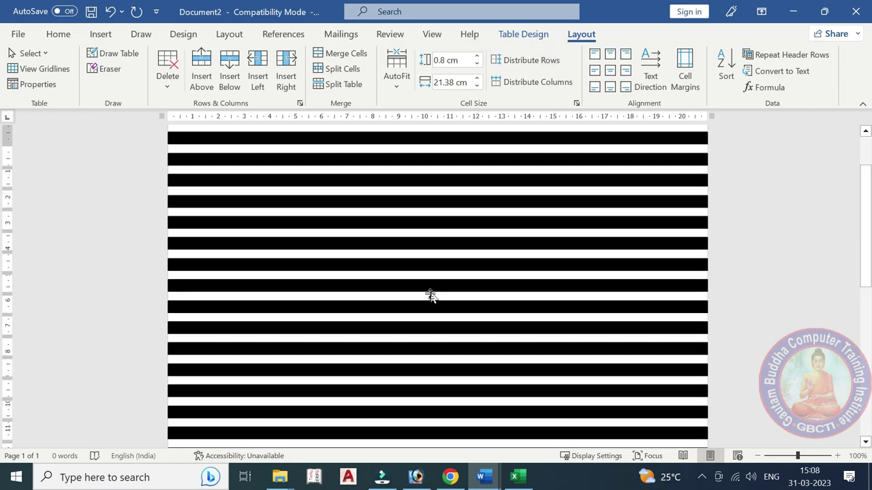
{"action": "left_click", "coordinate": [325, 173]}
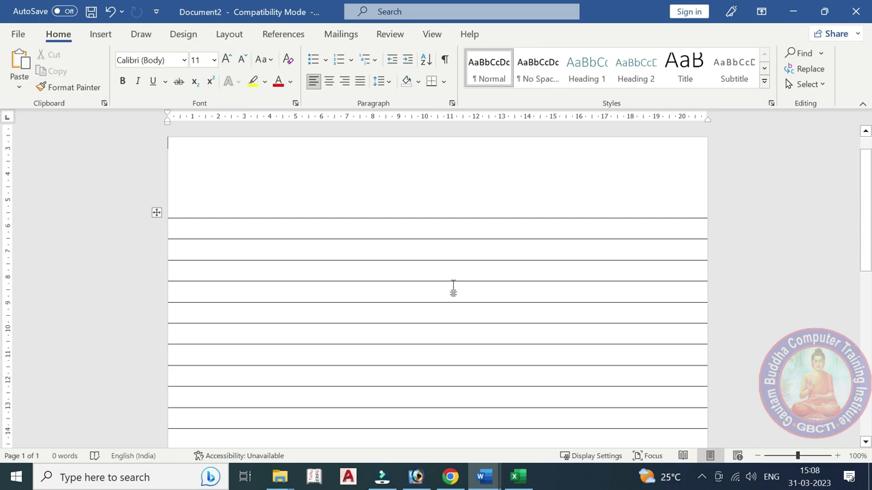
{"action": "scroll", "coordinate": [455, 295], "scroll_direction": "down", "scroll_amount": 10}
{"action": "left_click", "coordinate": [757, 455]}
{"action": "left_click", "coordinate": [756, 455]}
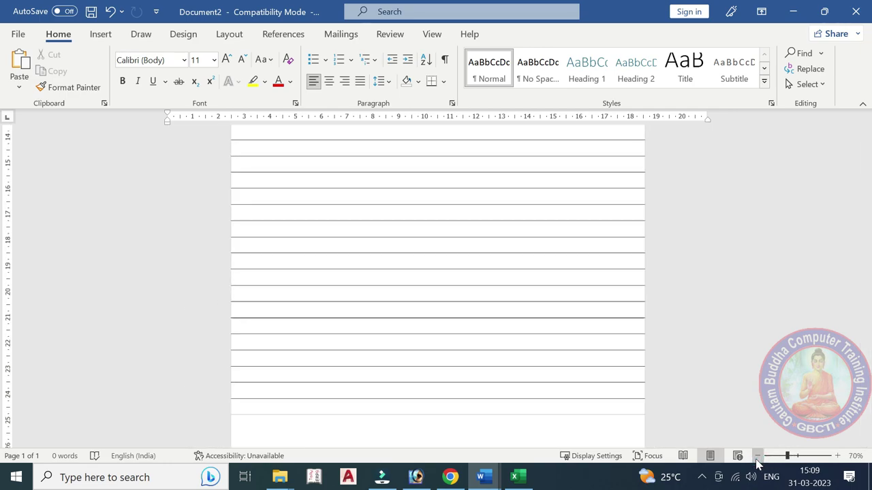
{"action": "left_click", "coordinate": [757, 456]}
{"action": "left_click", "coordinate": [756, 456]}
{"action": "left_click", "coordinate": [757, 456]}
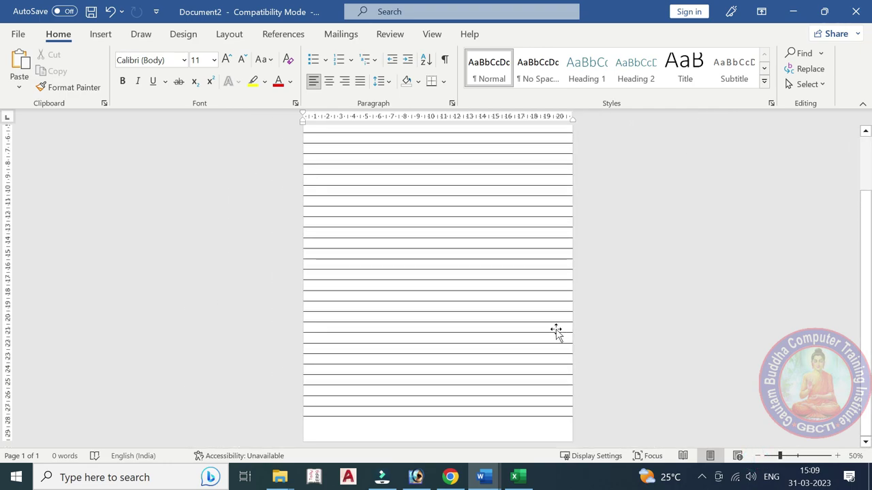
{"action": "scroll", "coordinate": [556, 335], "scroll_direction": "up", "scroll_amount": 5}
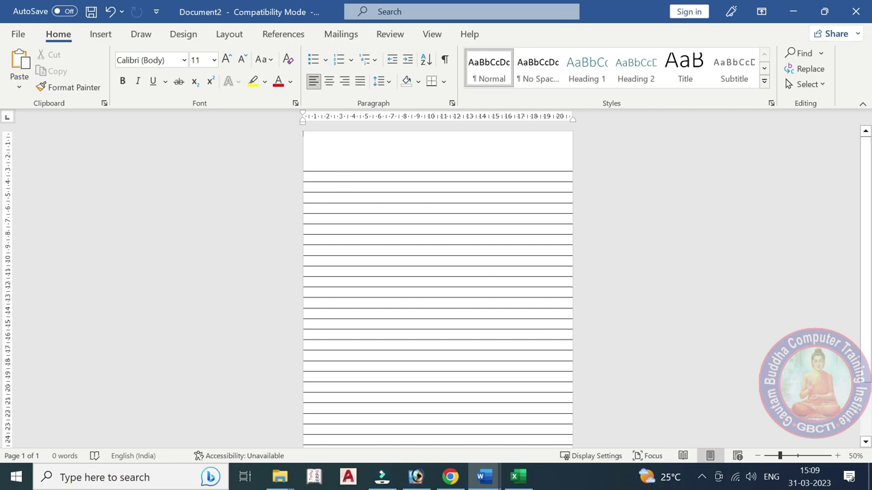
{"action": "left_click", "coordinate": [837, 455]}
{"action": "left_click", "coordinate": [837, 455]}
{"action": "left_click", "coordinate": [837, 456]}
{"action": "left_click", "coordinate": [837, 456]}
{"action": "left_click", "coordinate": [837, 455]}
{"action": "left_click", "coordinate": [837, 456]}
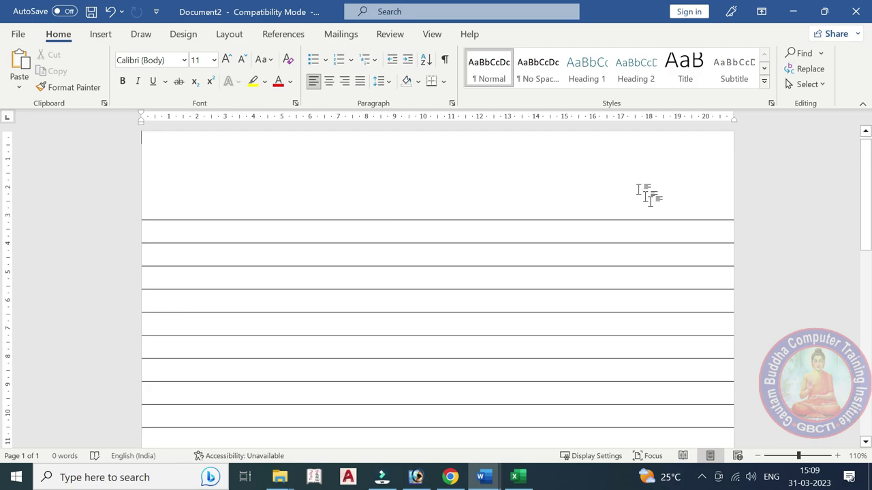
- Draw a 23.18 cm horizontal line across the page and place it just above the first row
{"action": "left_click", "coordinate": [100, 34]}
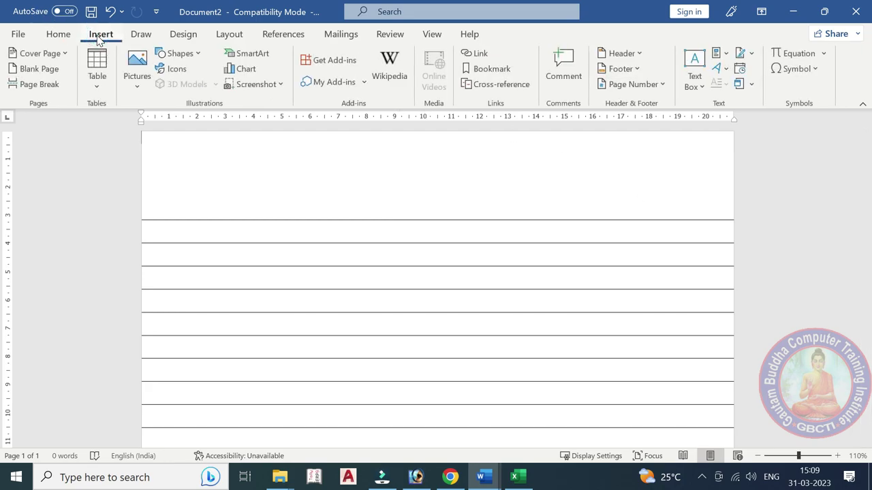
{"action": "left_click", "coordinate": [181, 54]}
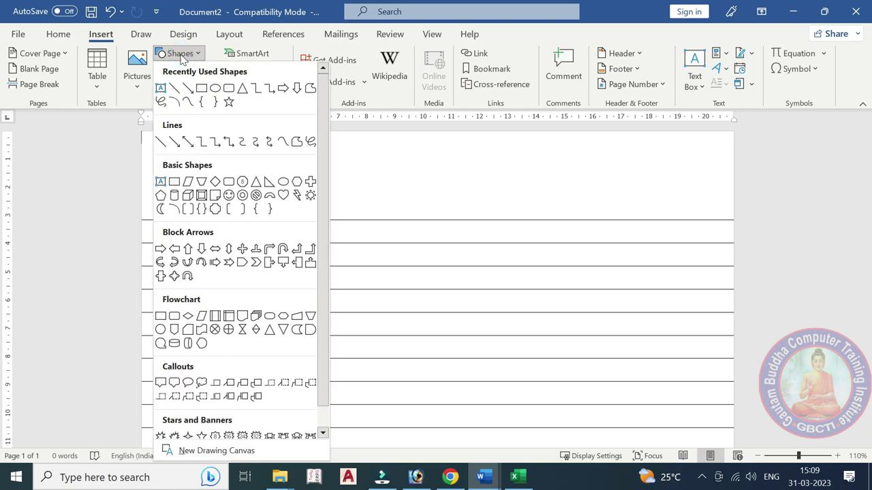
{"action": "left_click", "coordinate": [176, 89]}
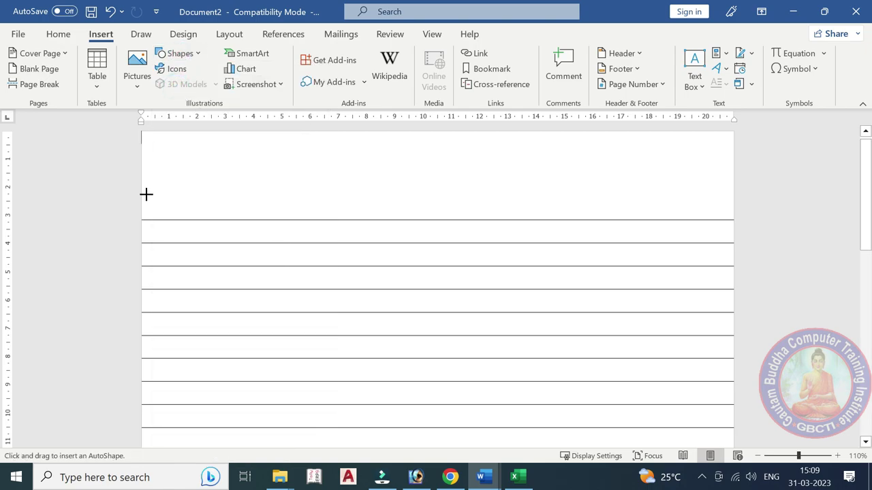
{"action": "left_click_drag", "start_coordinate": [146, 194], "coordinate": [800, 207]}
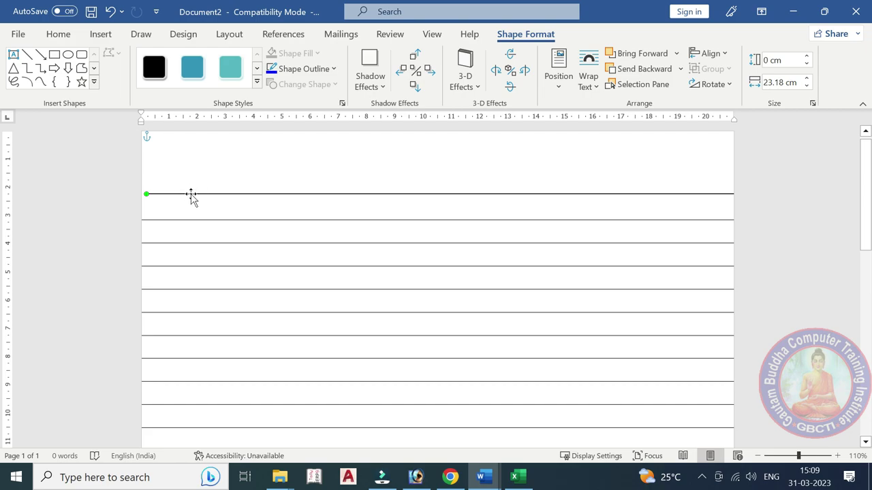
{"action": "left_click_drag", "start_coordinate": [191, 196], "coordinate": [163, 201]}
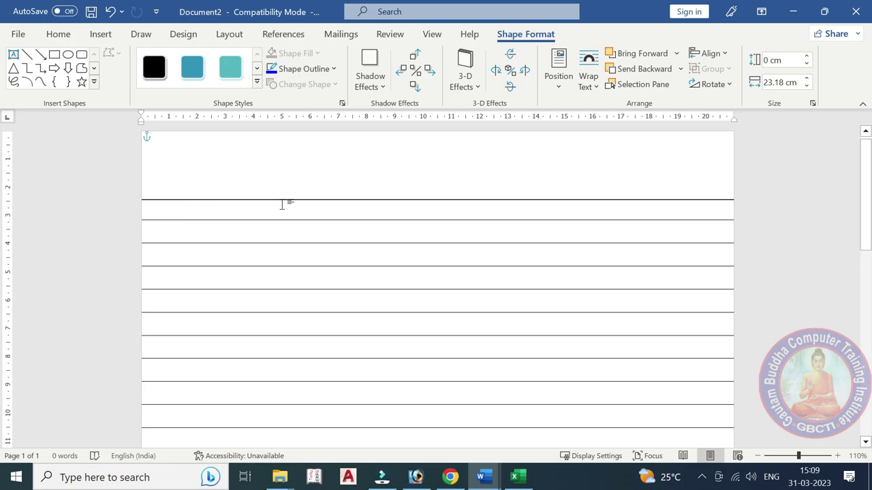
- Make the top line 1 pt and red, then Ctrl+drag a copy just above it
{"action": "left_click", "coordinate": [316, 70]}
{"action": "mouse_move", "coordinate": [310, 263]}
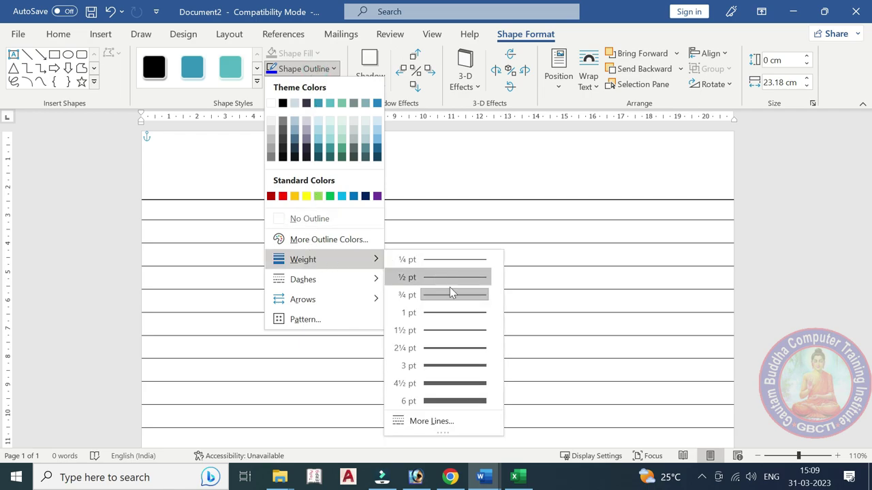
{"action": "left_click", "coordinate": [454, 311]}
{"action": "left_click", "coordinate": [313, 71]}
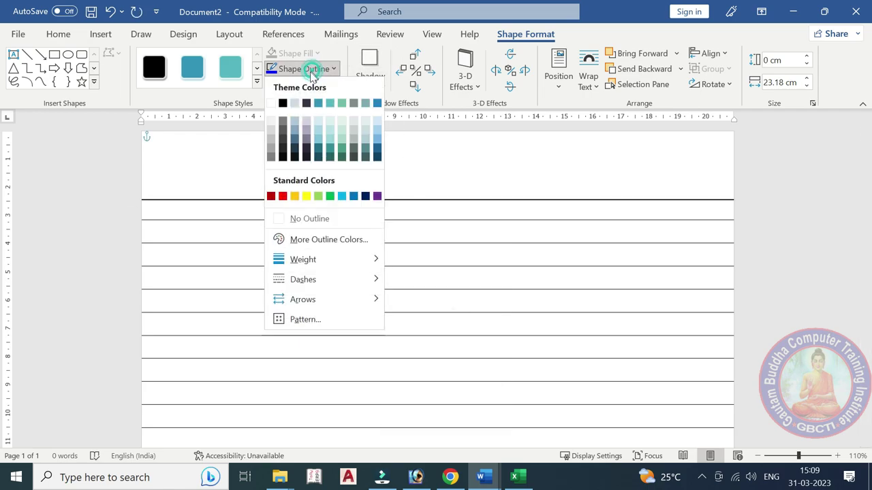
{"action": "left_click", "coordinate": [283, 196]}
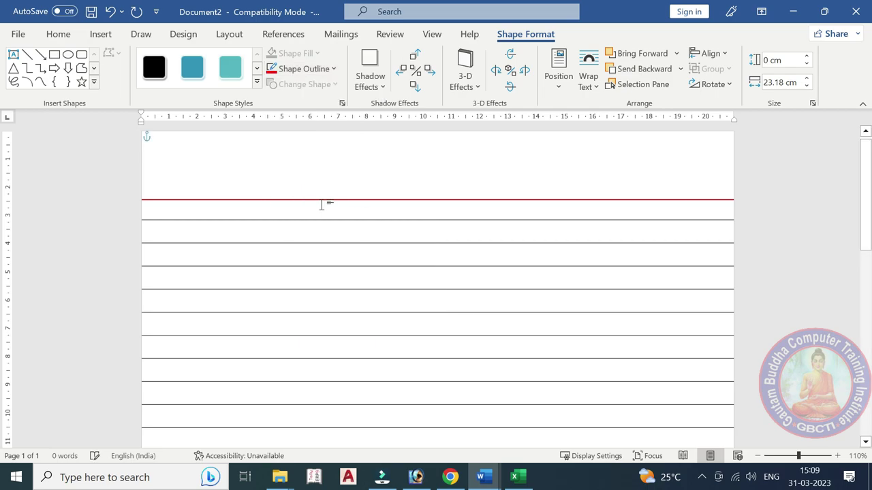
{"action": "mouse_move", "coordinate": [321, 204]}
{"action": "left_mouse_down"}
{"action": "mouse_move", "coordinate": [337, 214]}
{"action": "mouse_move", "coordinate": [341, 196]}
{"action": "left_mouse_up"}
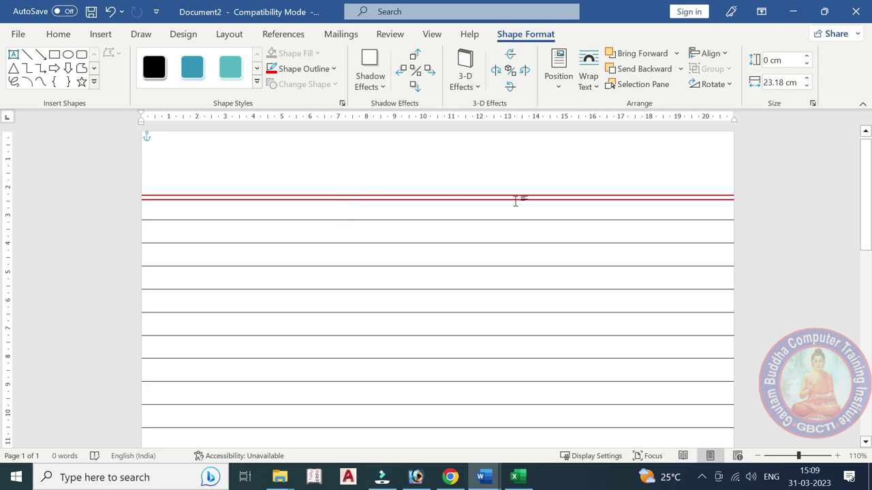
- Draw a vertical margin line near the left edge and stretch it from page top to bottom
{"action": "left_click", "coordinate": [27, 55]}
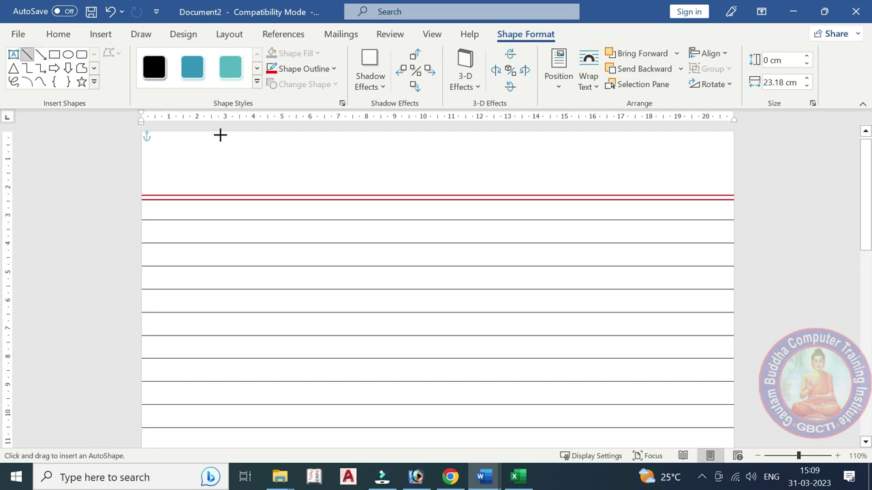
{"action": "left_click_drag", "start_coordinate": [220, 134], "coordinate": [205, 484]}
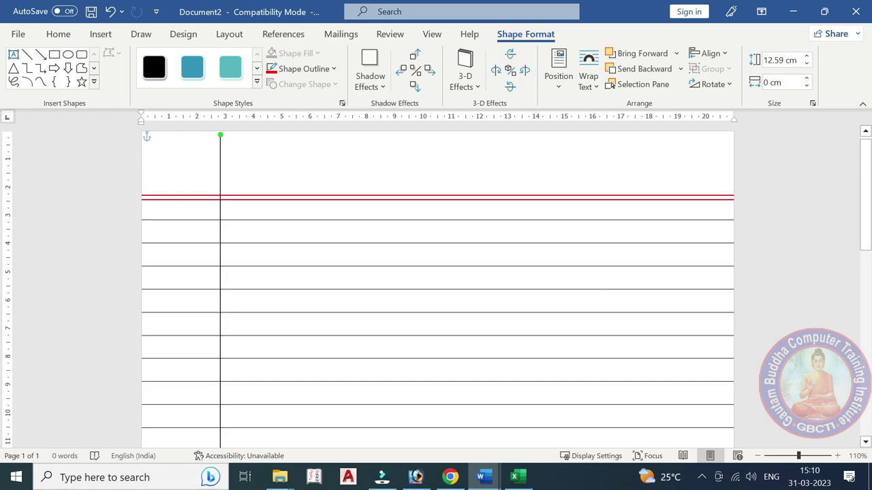
{"action": "left_click_drag", "start_coordinate": [867, 170], "coordinate": [866, 286]}
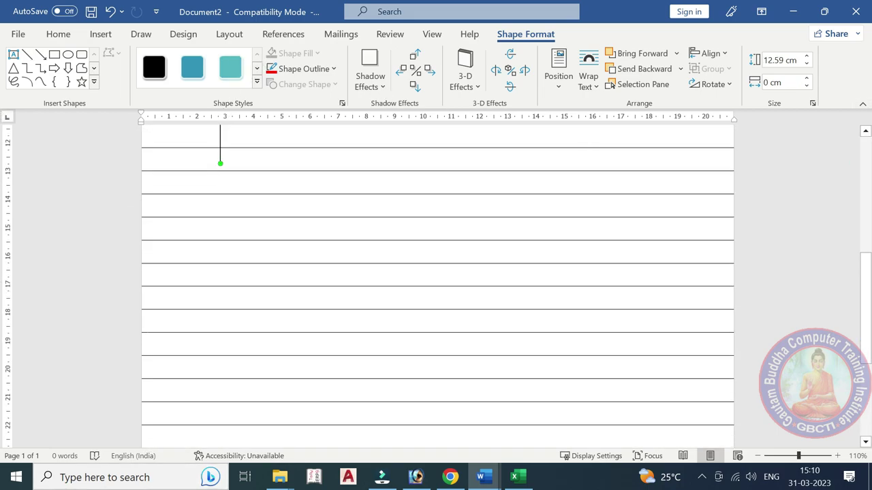
{"action": "left_click_drag", "start_coordinate": [220, 164], "coordinate": [218, 335]}
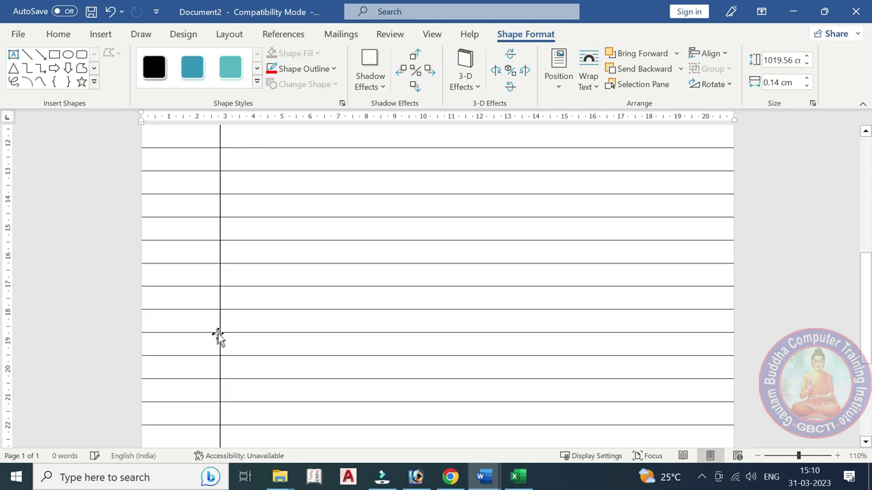
{"action": "scroll", "coordinate": [4, 240], "scroll_direction": "up", "scroll_amount": 1}
{"action": "scroll", "coordinate": [4, 238], "scroll_direction": "up", "scroll_amount": 6}
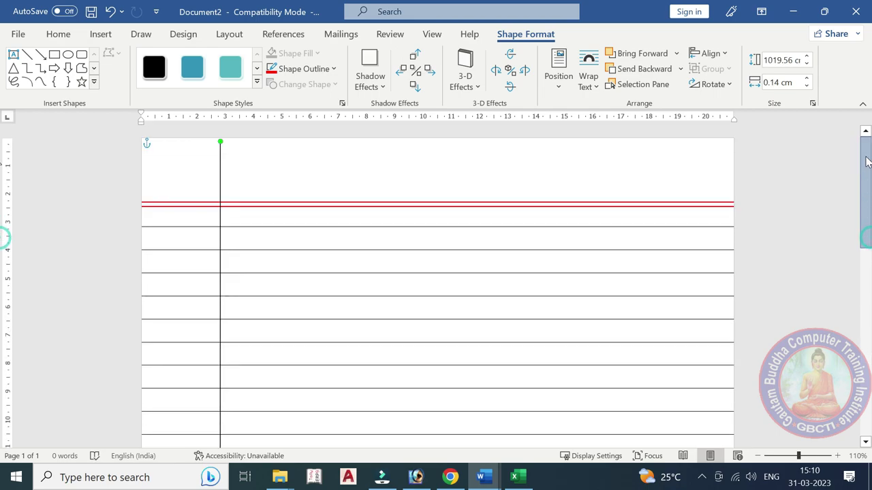
{"action": "left_click_drag", "start_coordinate": [219, 141], "coordinate": [220, 138]}
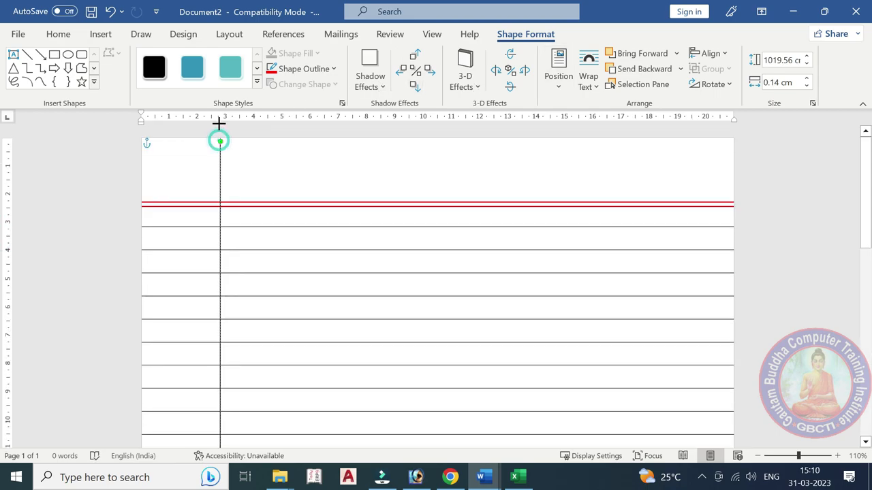
- Set the vertical line's outline weight and colour it red
{"action": "left_click", "coordinate": [293, 71]}
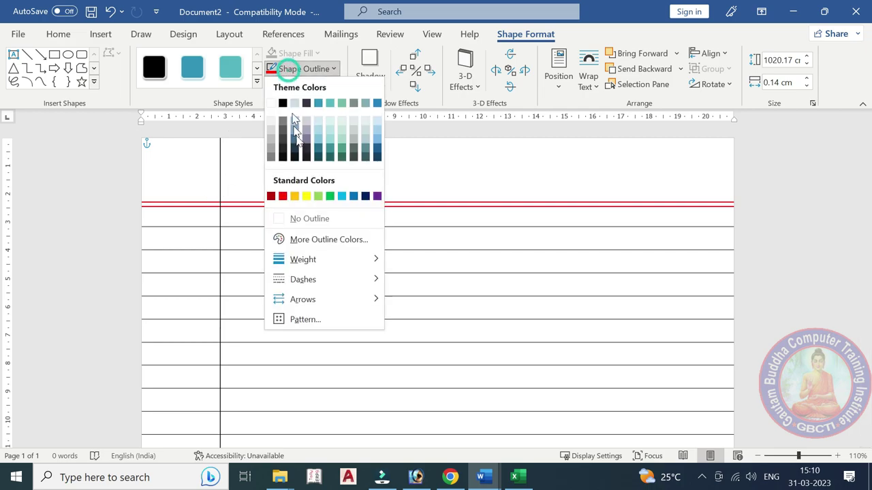
{"action": "left_click", "coordinate": [220, 177]}
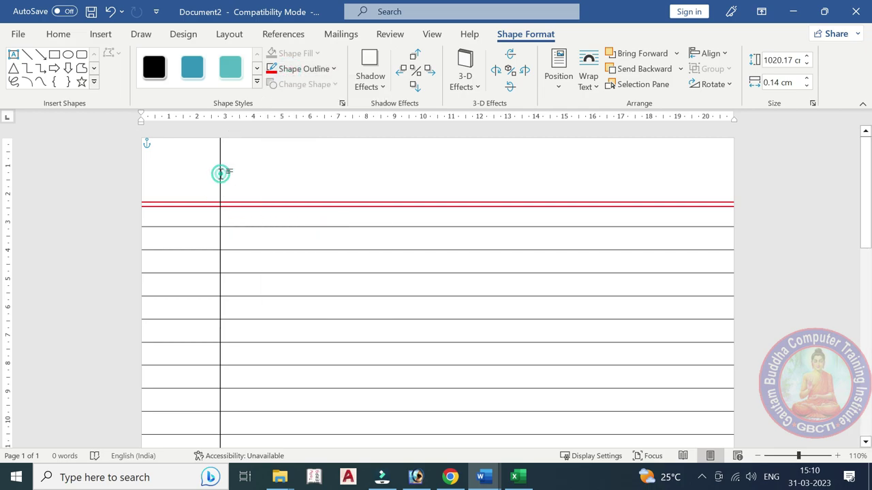
{"action": "left_click", "coordinate": [317, 71]}
{"action": "mouse_move", "coordinate": [325, 264]}
{"action": "left_click", "coordinate": [452, 313]}
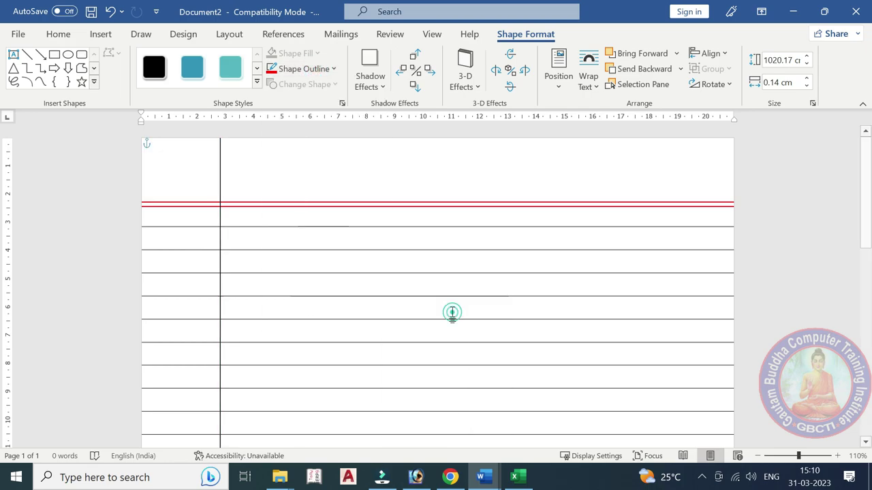
{"action": "left_click", "coordinate": [319, 69]}
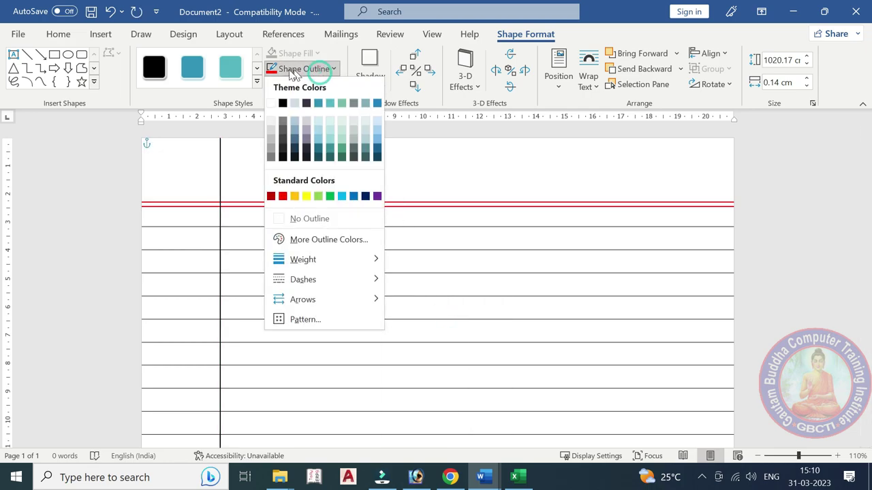
{"action": "left_click", "coordinate": [283, 196]}
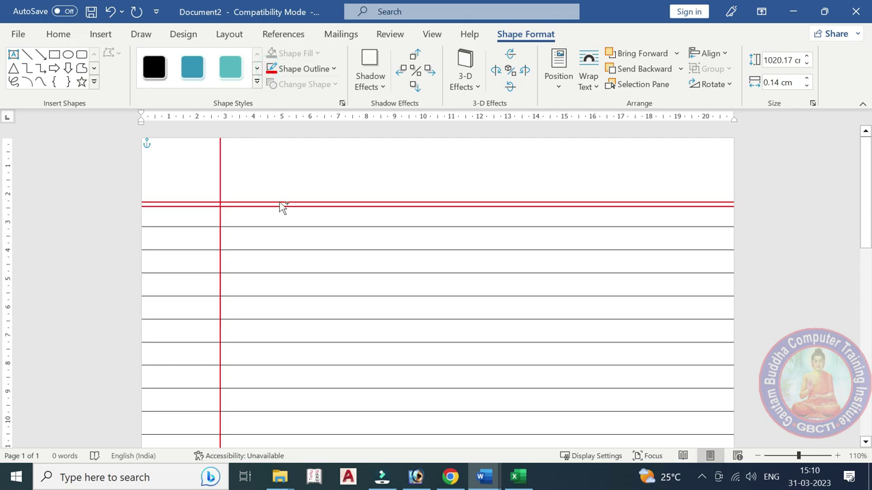
- Duplicate the red vertical line with Ctrl+D and place the copy right beside it
{"action": "key", "text": "ctrl+d"}
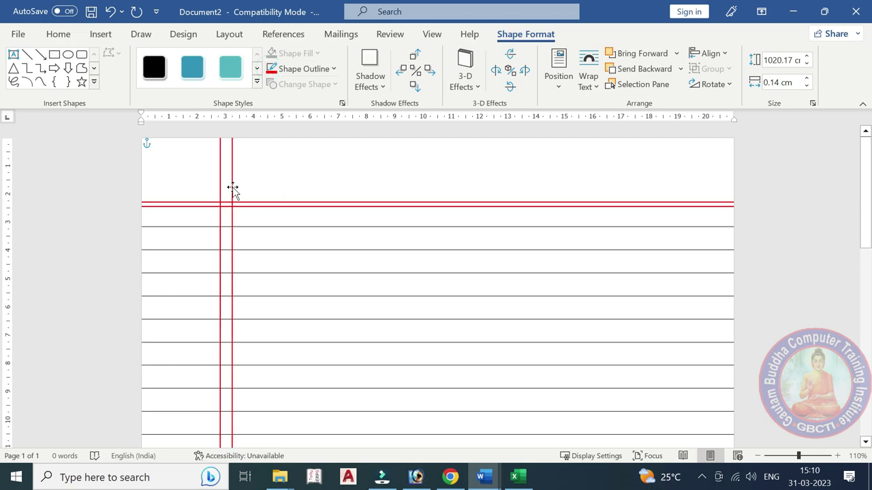
{"action": "left_click_drag", "start_coordinate": [225, 190], "coordinate": [225, 197]}
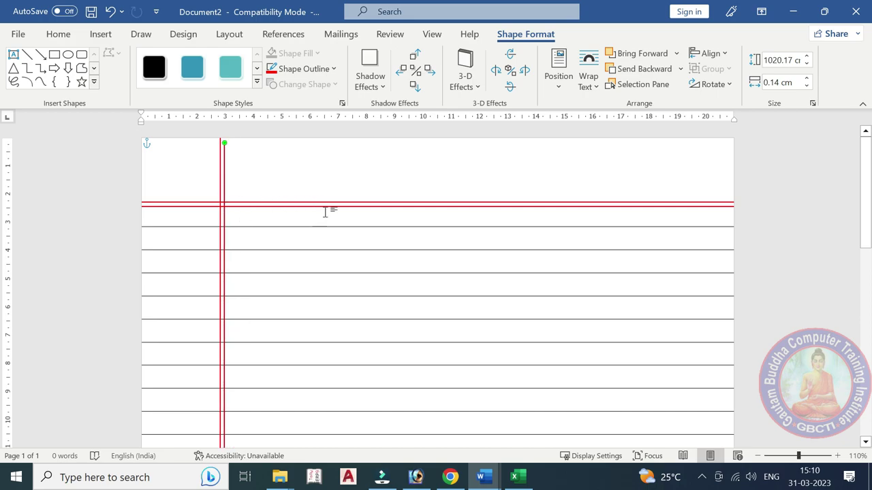
{"action": "scroll", "coordinate": [325, 212], "scroll_direction": "down", "scroll_amount": 15}
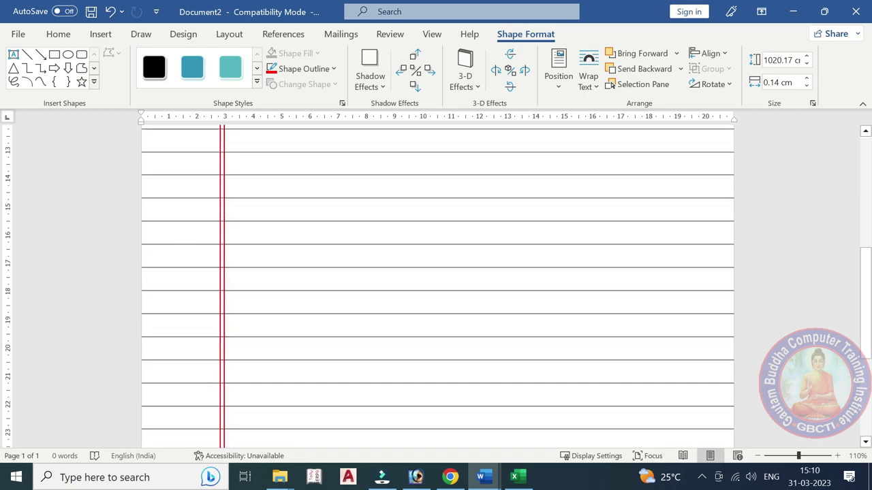
- Zoom out to 40%, then back to 50% to view the whole ruled page
{"action": "left_click", "coordinate": [758, 455]}
{"action": "left_click", "coordinate": [758, 456]}
{"action": "left_click", "coordinate": [758, 456]}
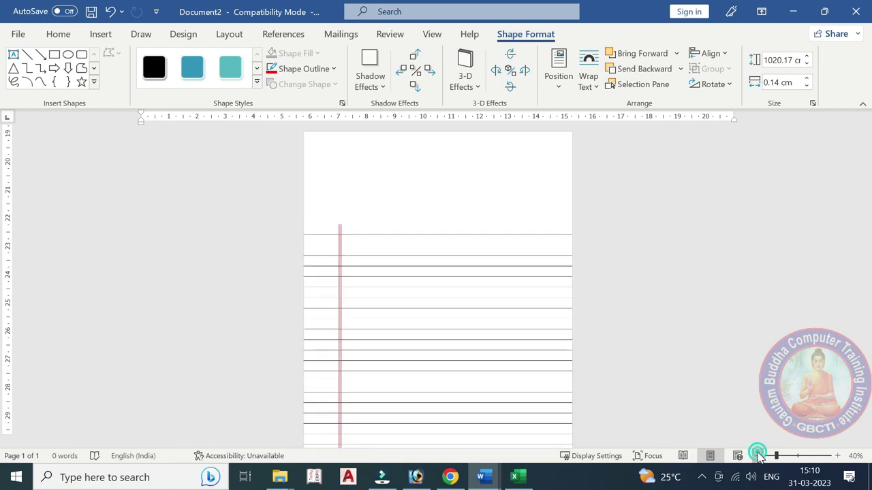
{"action": "left_click", "coordinate": [758, 456]}
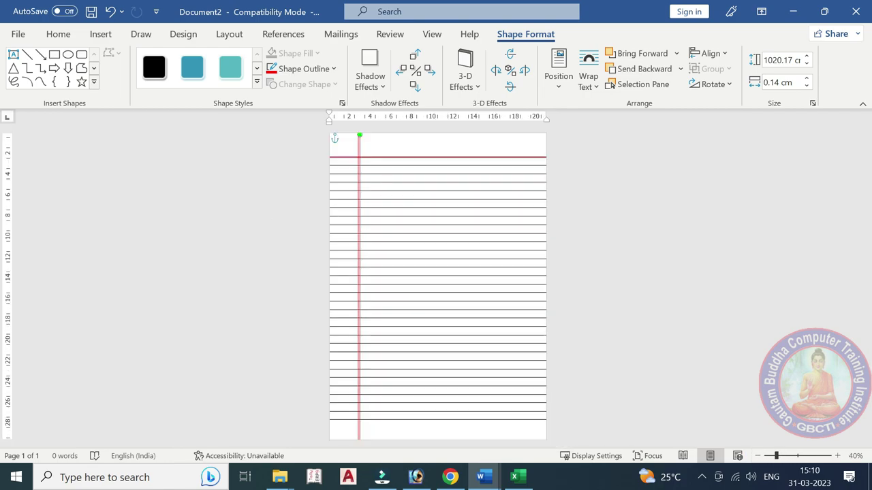
{"action": "left_click", "coordinate": [837, 456]}
{"action": "scroll", "coordinate": [580, 436], "scroll_direction": "down", "scroll_amount": 2}
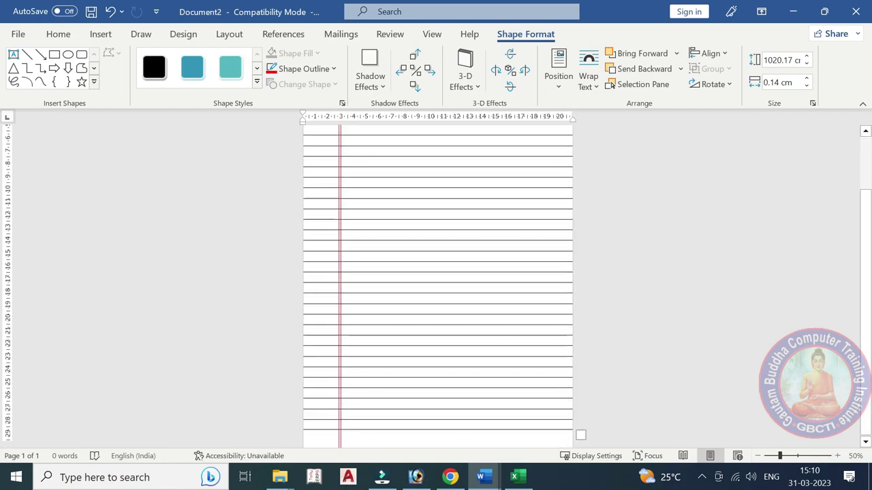
{"action": "scroll", "coordinate": [407, 333], "scroll_direction": "up", "scroll_amount": 5}
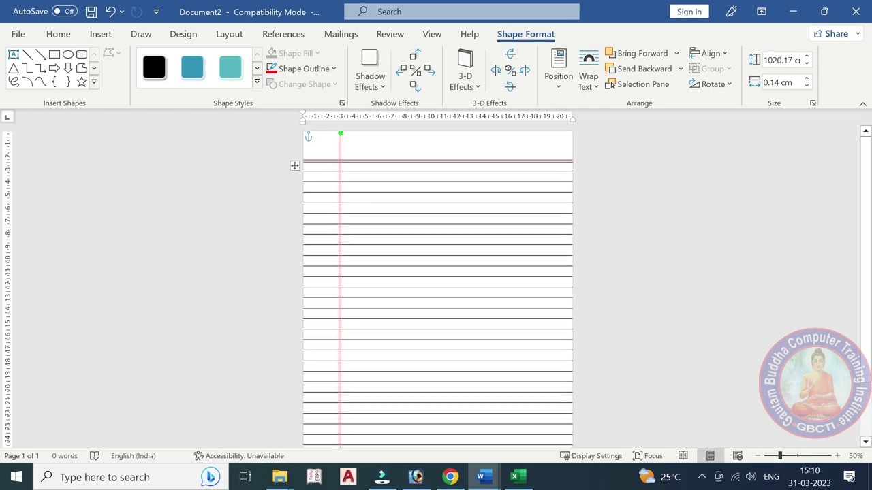
- Select the red vertical margin line, undo the last change, and place the caret in the table
{"action": "left_click", "coordinate": [413, 324]}
{"action": "scroll", "coordinate": [486, 311], "scroll_direction": "down", "scroll_amount": 5}
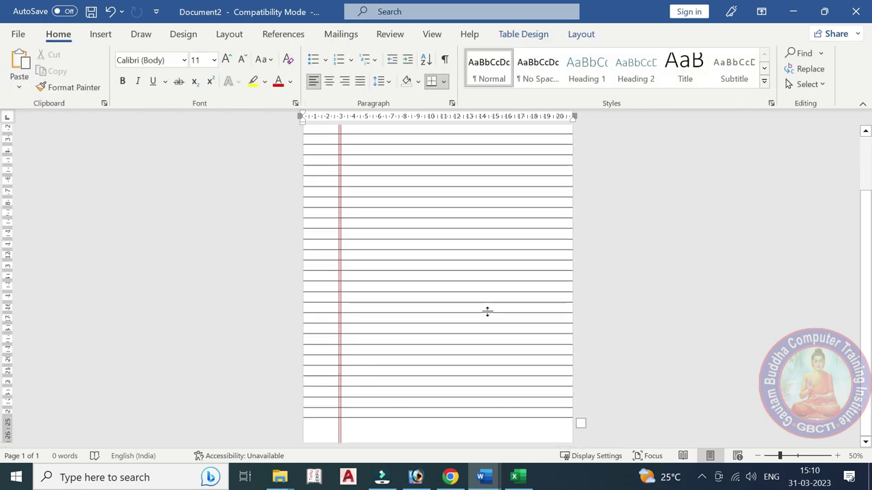
{"action": "scroll", "coordinate": [479, 316], "scroll_direction": "up", "scroll_amount": 5}
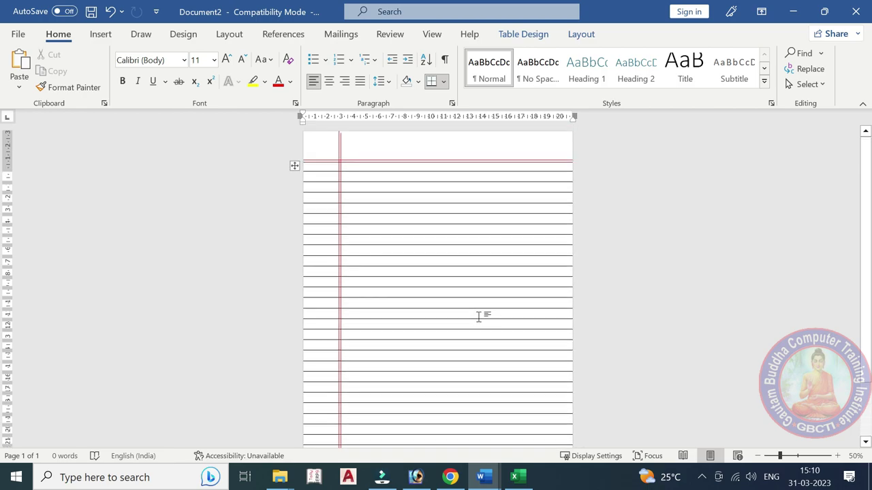
{"action": "left_click", "coordinate": [340, 137]}
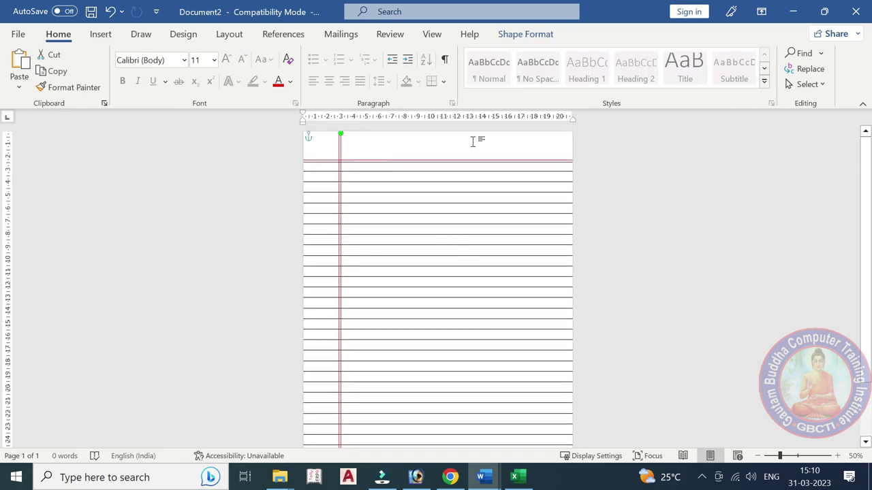
{"action": "key", "text": "ctrl+z"}
{"action": "left_click", "coordinate": [447, 228]}
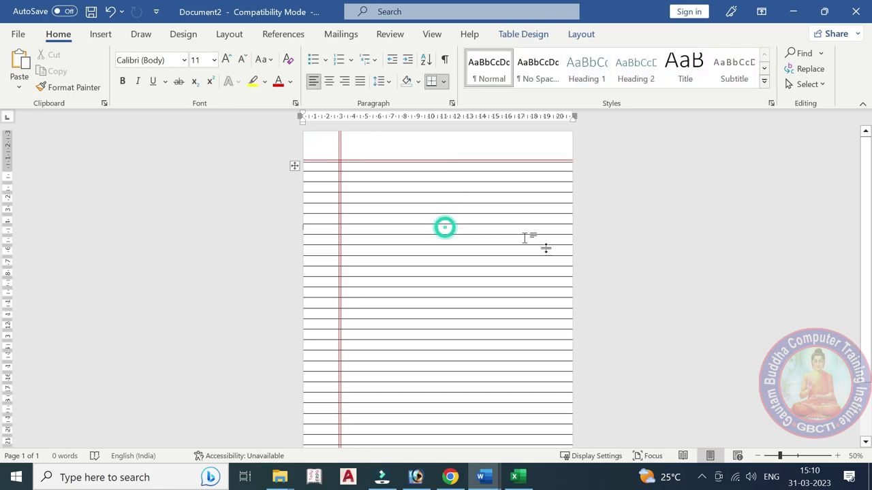